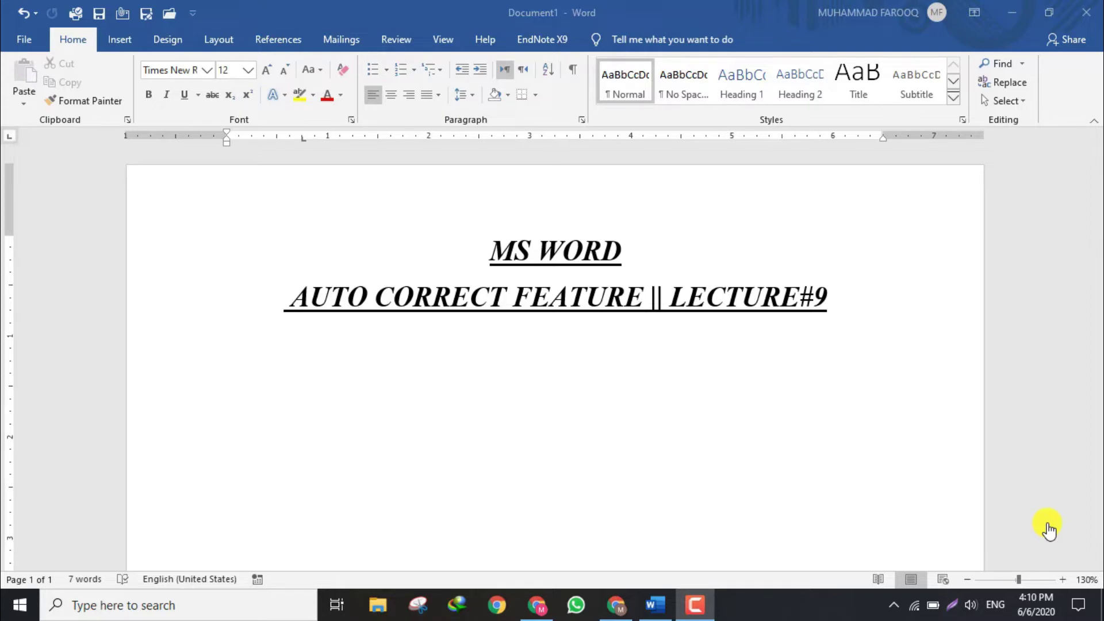
Below the title, type 'teh' (autocorrected to The) and 'oppotntunyt' on separate lines
{"action": "left_click", "coordinate": [303, 379]}
{"action": "key", "text": "Return"}
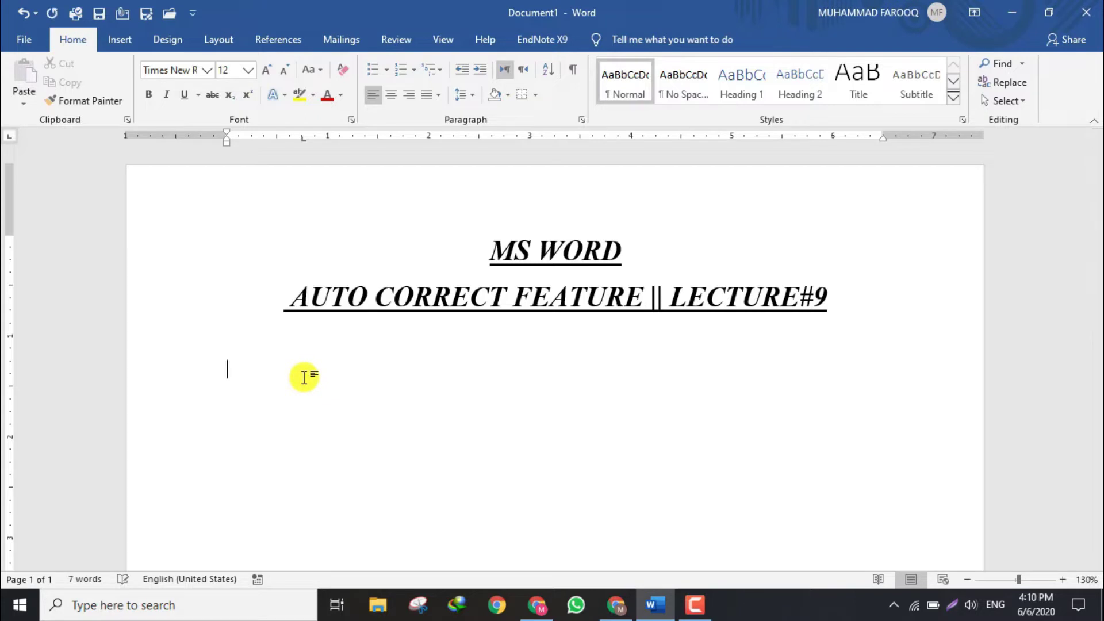
{"action": "type", "text": "te"}
{"action": "type", "text": "h"}
{"action": "key", "text": "Return"}
{"action": "type", "text": "o"}
{"action": "type", "text": "ppotntunyt"}
{"action": "key", "text": "Return"}
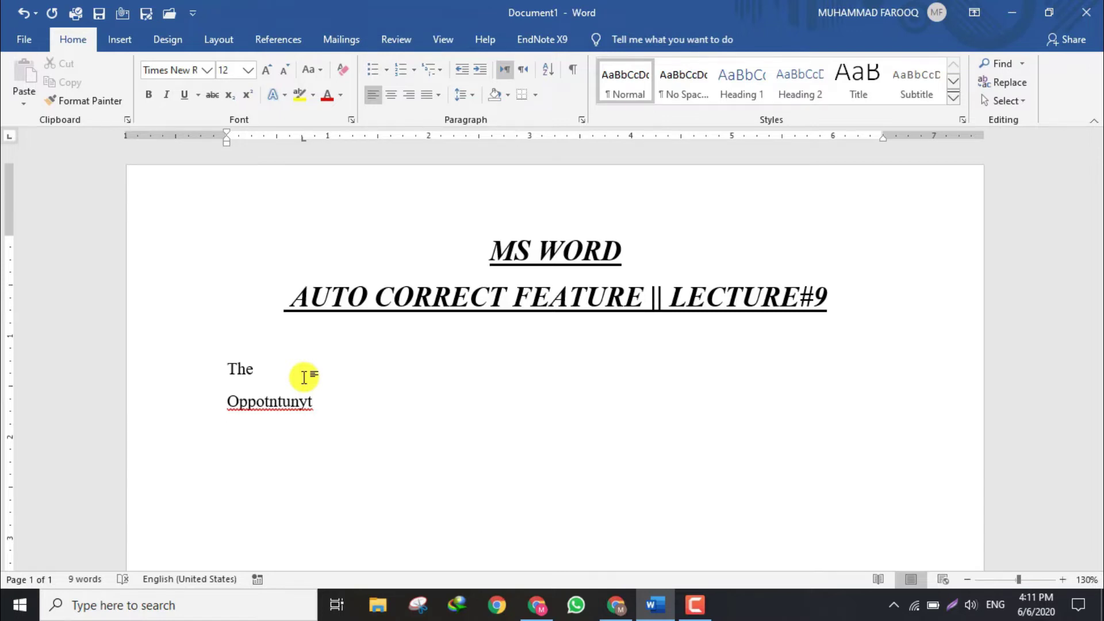
Open Word Options from the File backstage, closing and reopening it once
{"action": "left_click", "coordinate": [21, 38]}
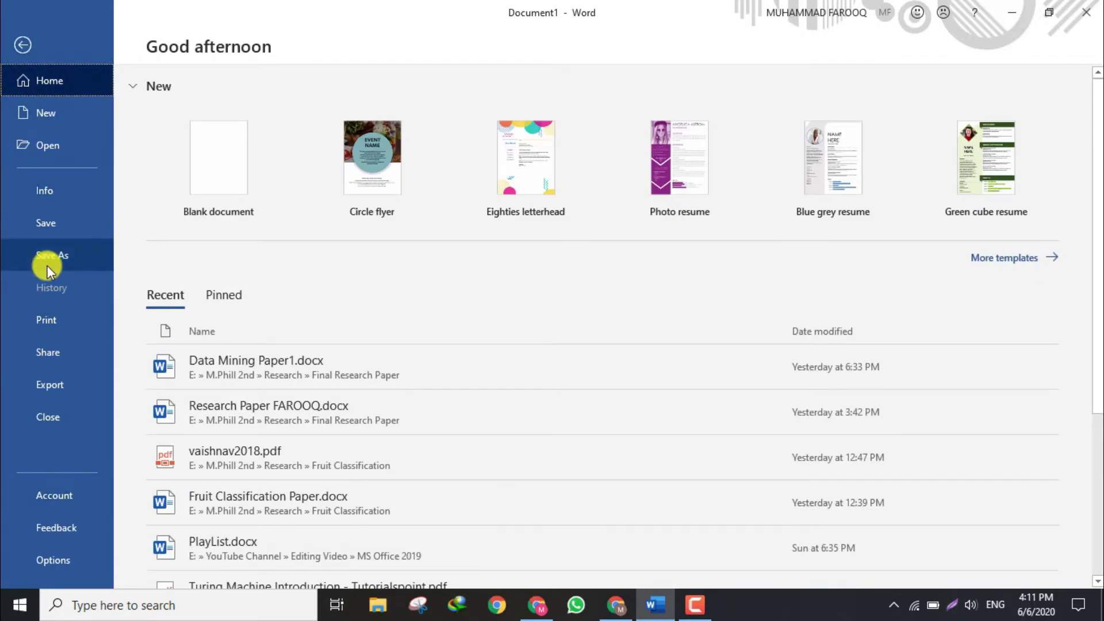
{"action": "left_click", "coordinate": [47, 560]}
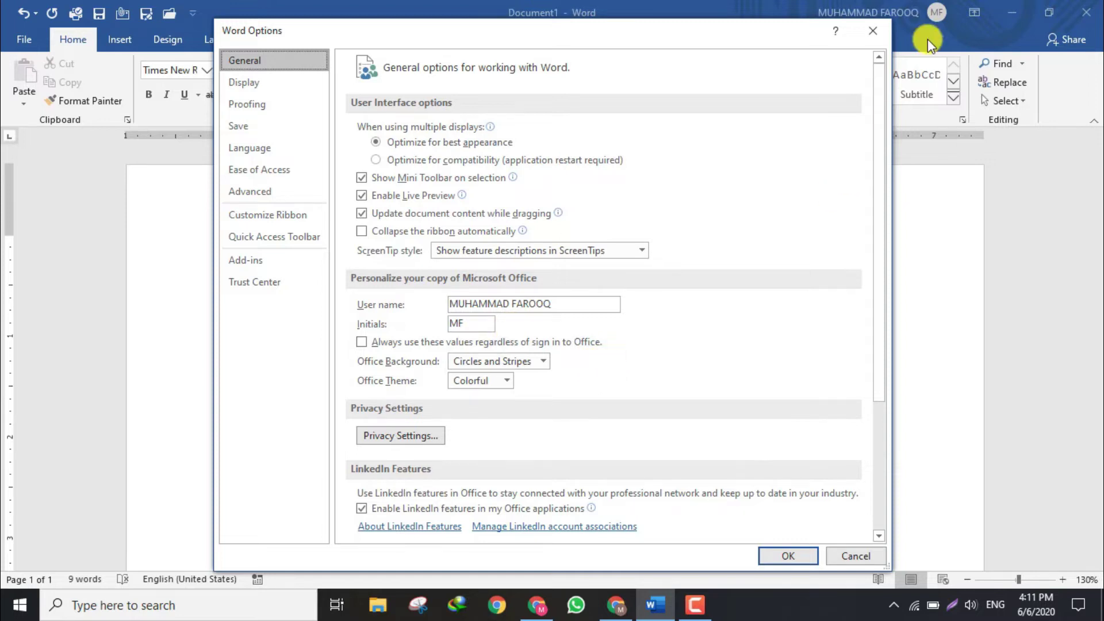
{"action": "left_click", "coordinate": [870, 32]}
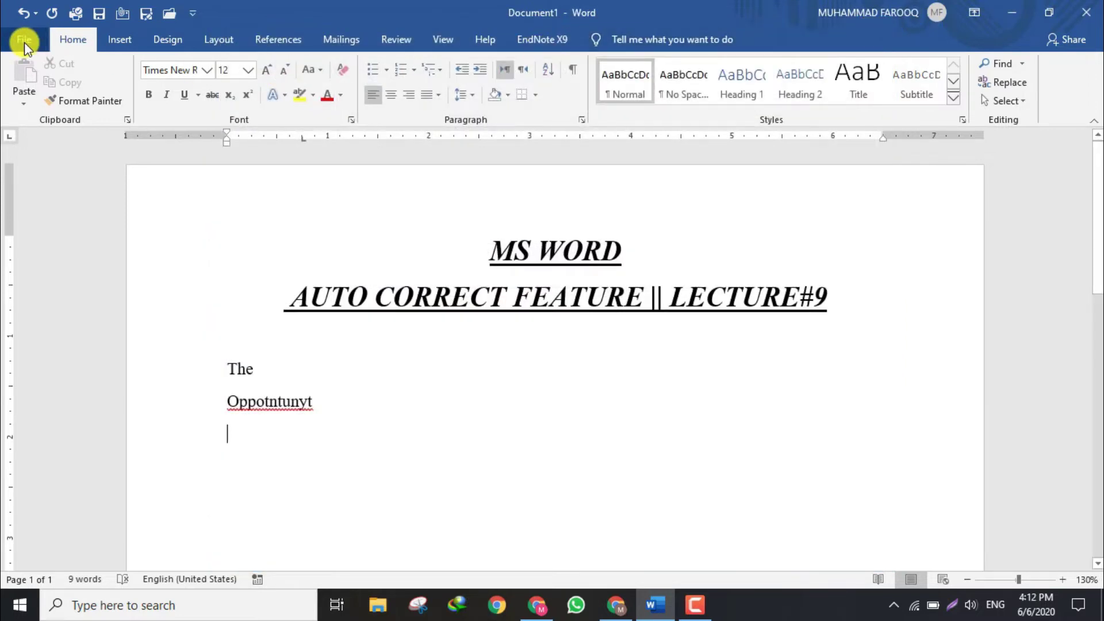
{"action": "left_click", "coordinate": [24, 41]}
{"action": "left_click", "coordinate": [36, 557]}
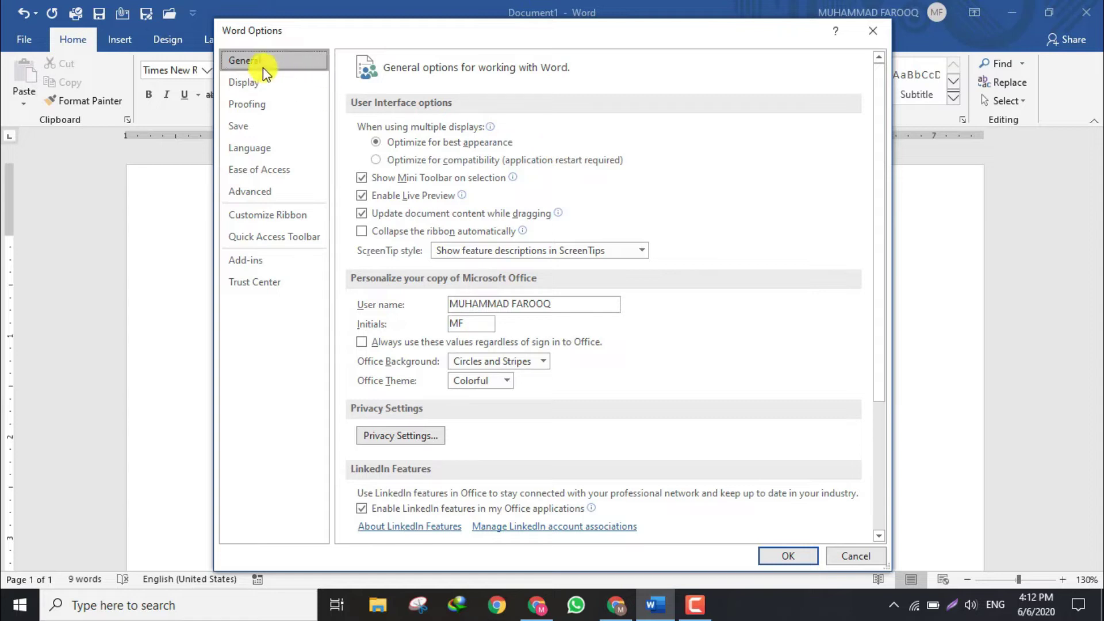
On the Proofing page, enable 'Suggest from main dictionary only' and 'Enforce accented uppercase in French'
{"action": "left_click", "coordinate": [261, 109]}
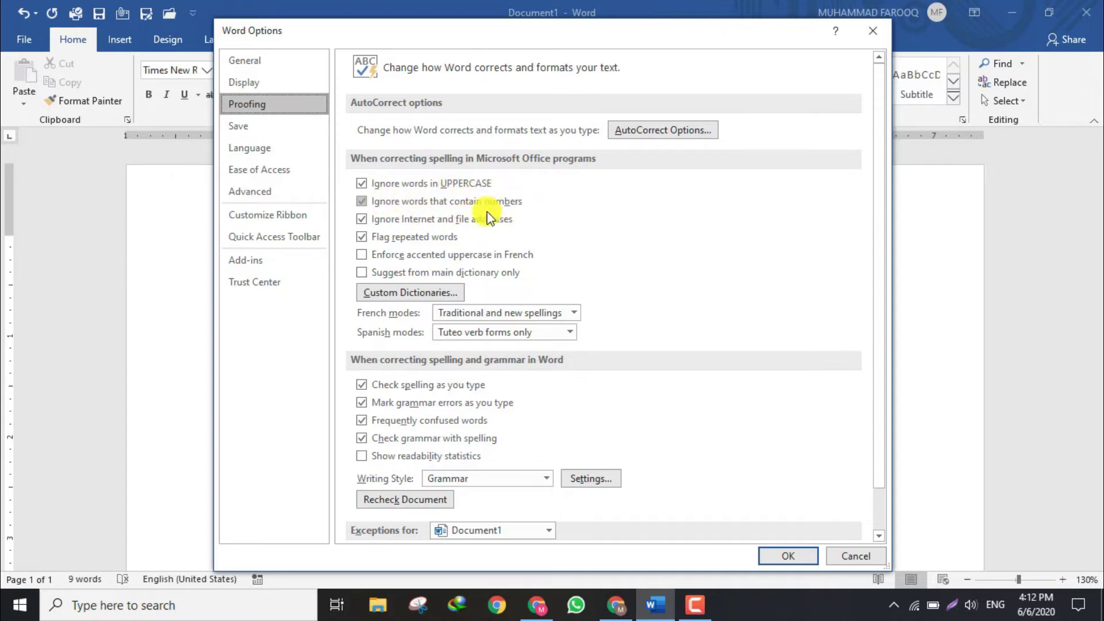
{"action": "left_click", "coordinate": [375, 275]}
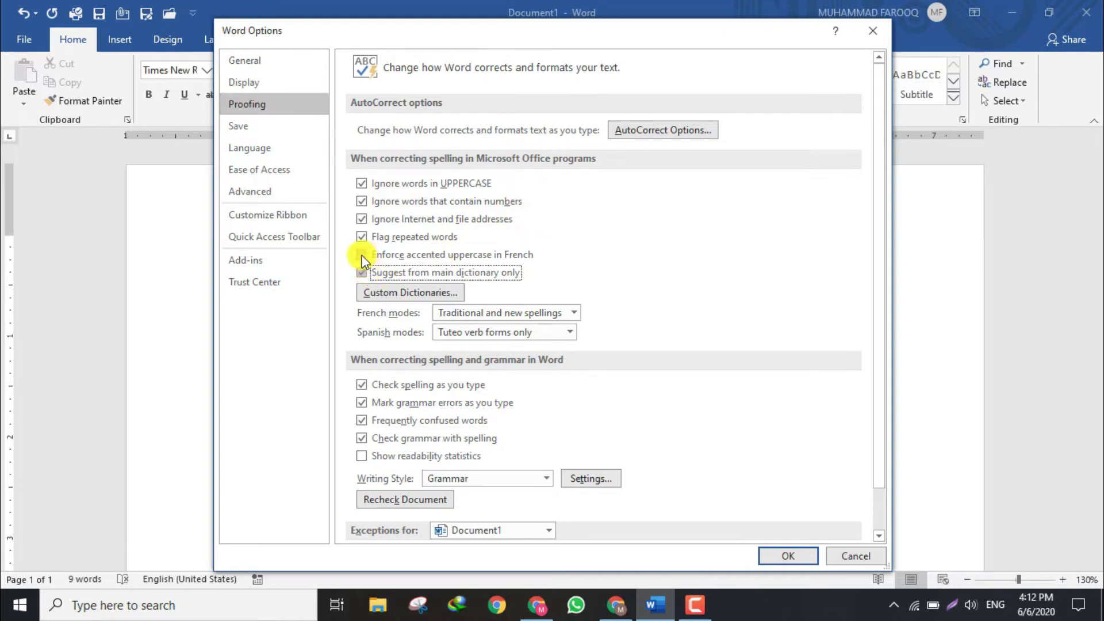
{"action": "left_click", "coordinate": [363, 256]}
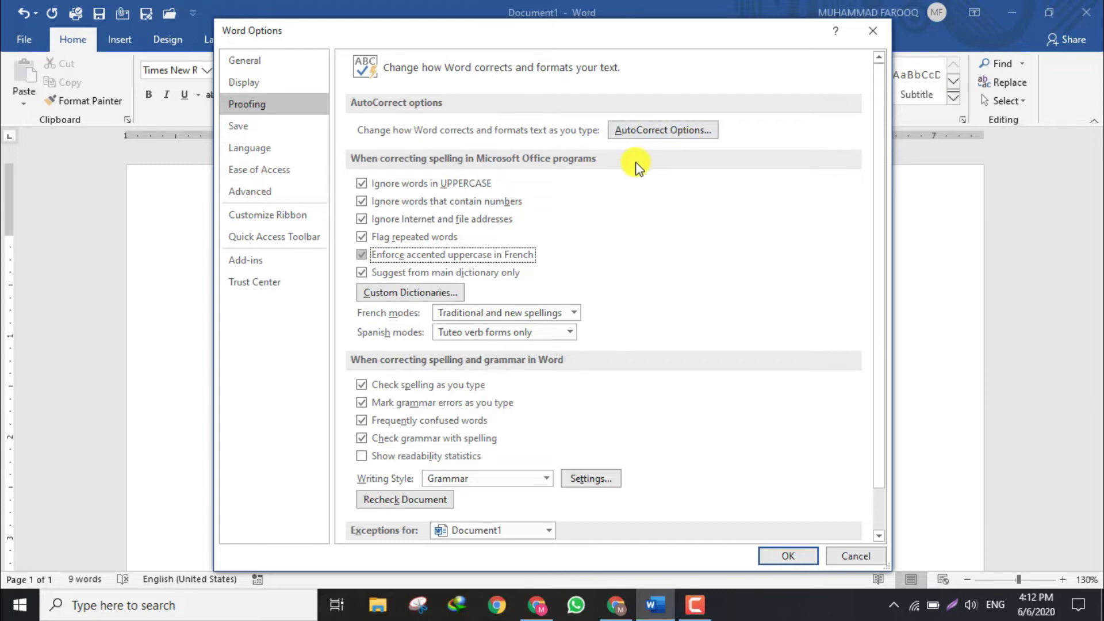
In AutoCorrect Options, look up 'teh' and then 'opportun' in the Replace box
{"action": "left_click", "coordinate": [670, 135]}
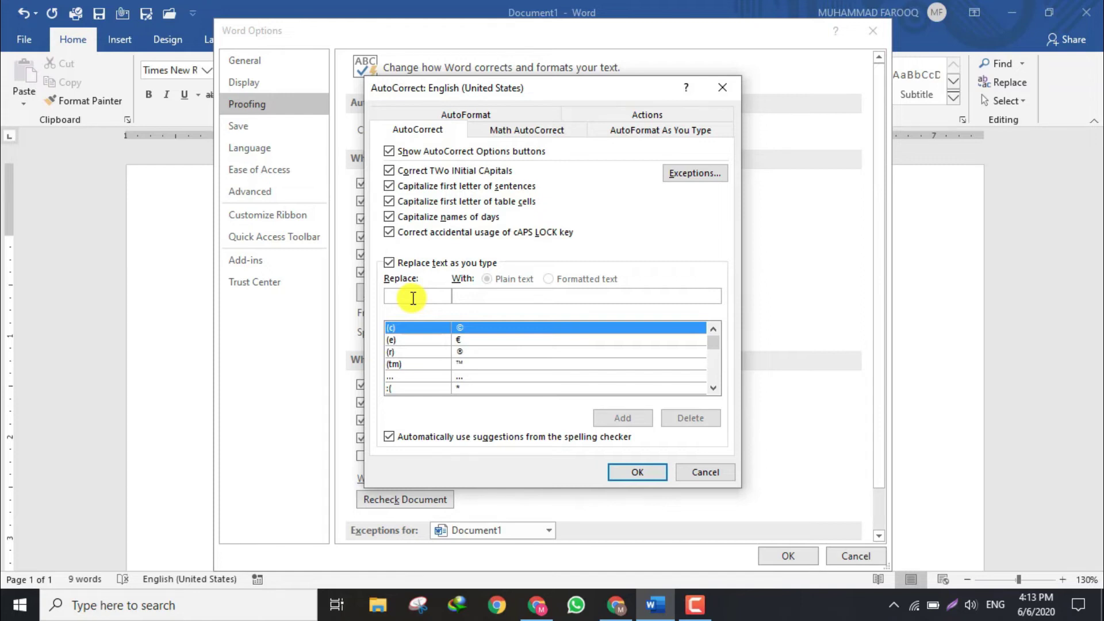
{"action": "type", "text": "teh"}
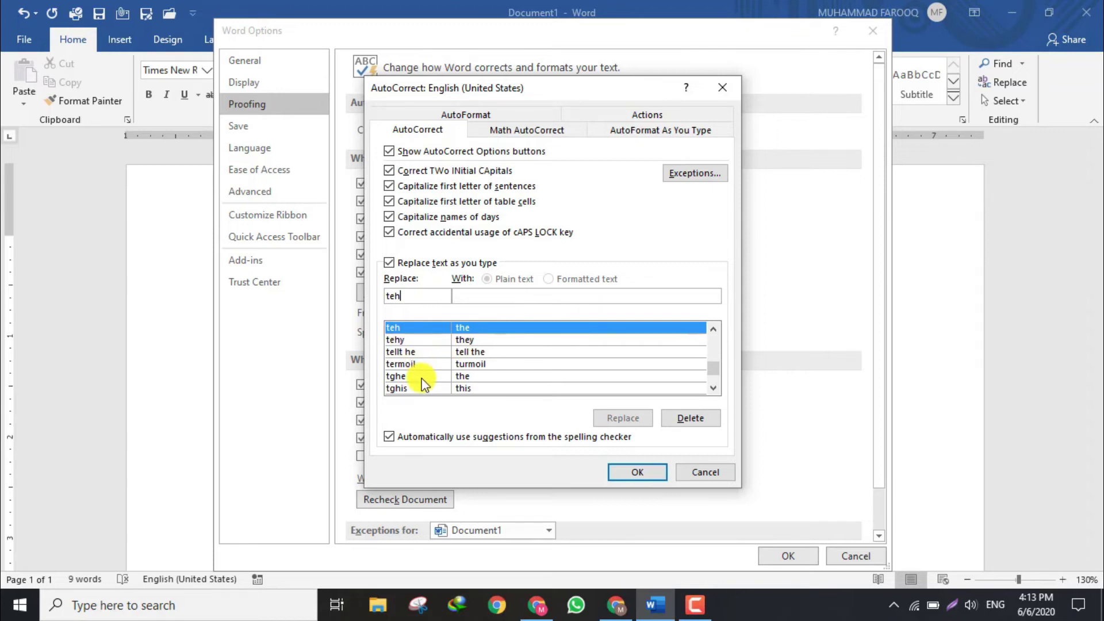
{"action": "left_click_drag", "start_coordinate": [411, 298], "coordinate": [387, 298]}
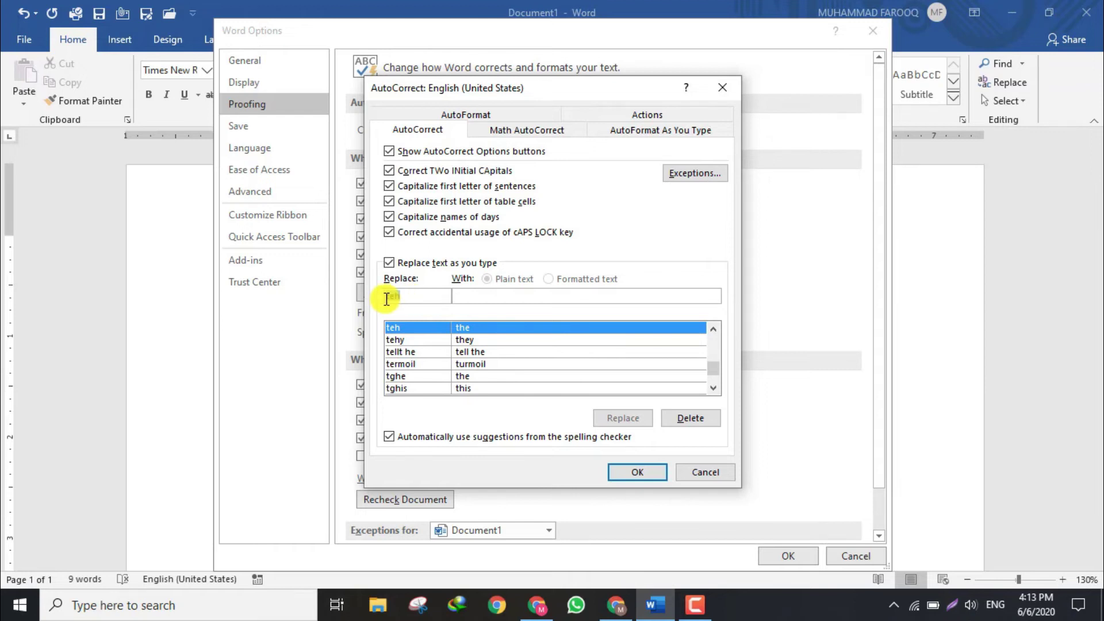
{"action": "type", "text": "opp"}
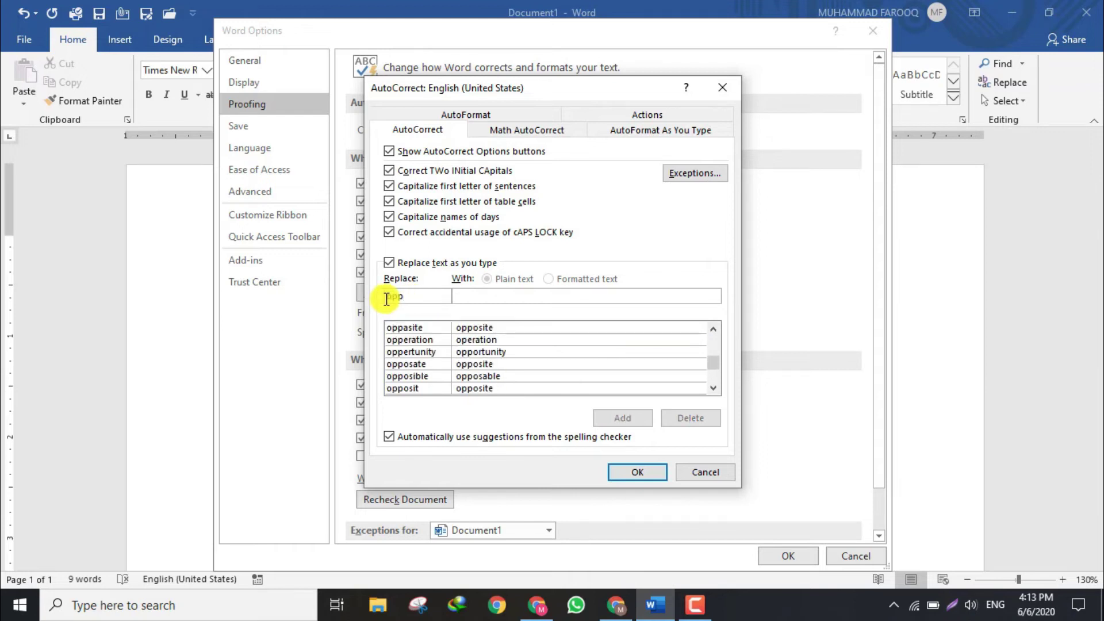
{"action": "type", "text": "ory"}
{"action": "key", "text": "BackSpace"}
{"action": "type", "text": "tun"}
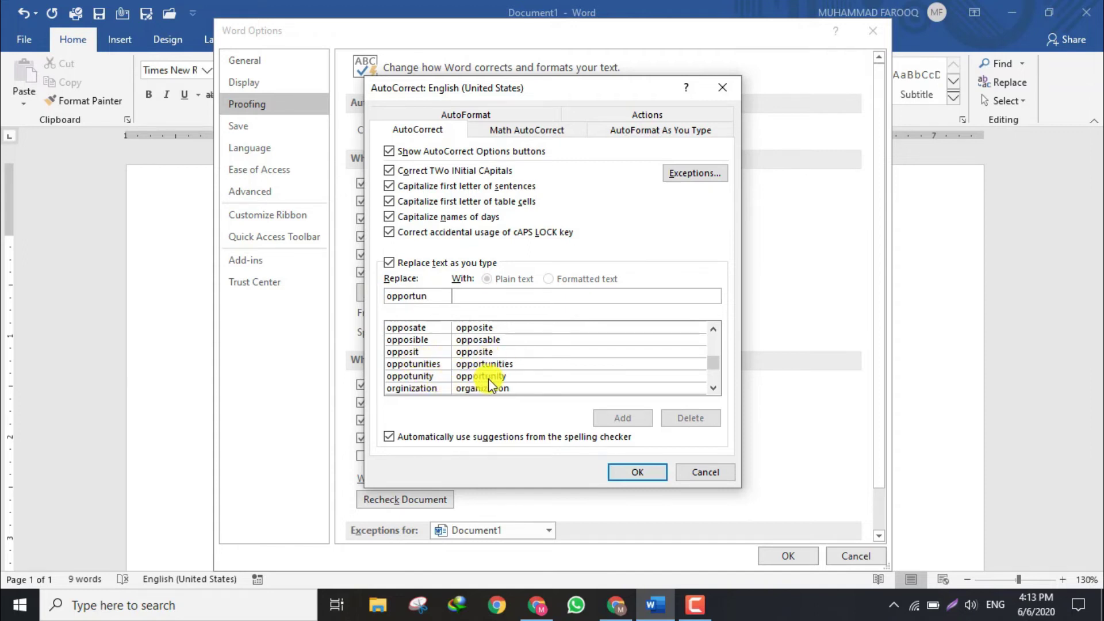
Select the 'oppotunity' entry and highlight the misspelling in the Replace box
{"action": "left_click", "coordinate": [718, 392]}
{"action": "left_click", "coordinate": [718, 392]}
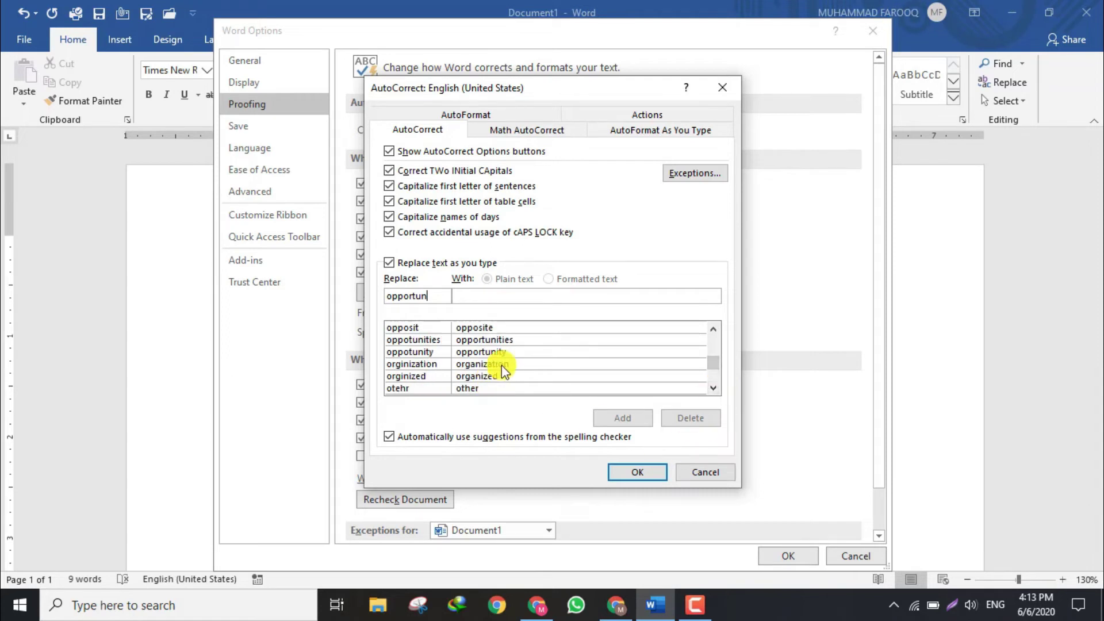
{"action": "left_click", "coordinate": [483, 351]}
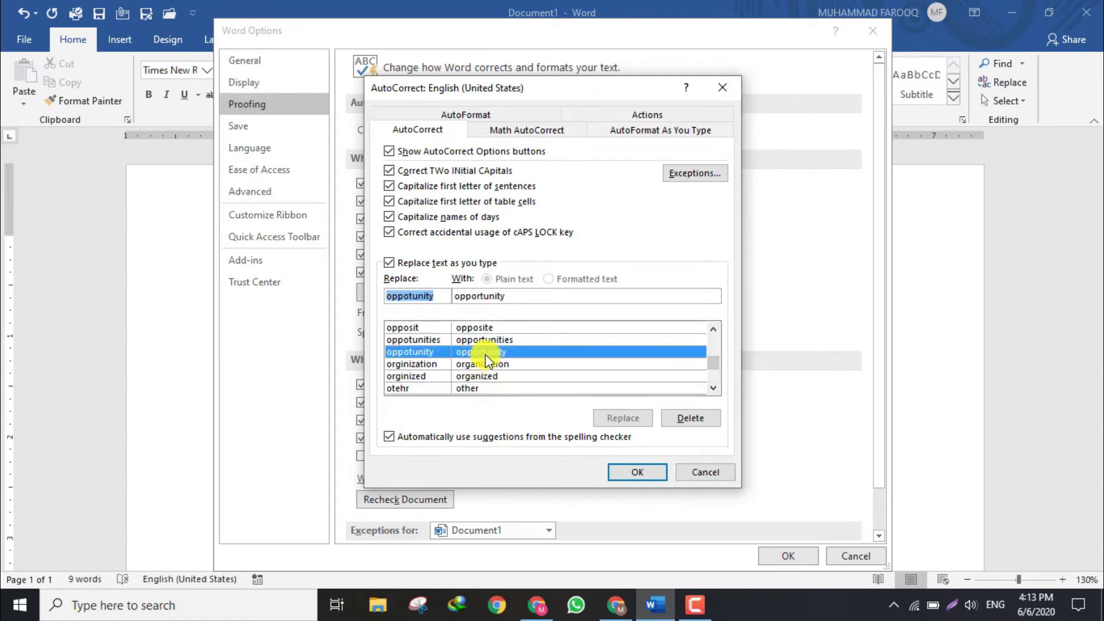
{"action": "left_click", "coordinate": [441, 294]}
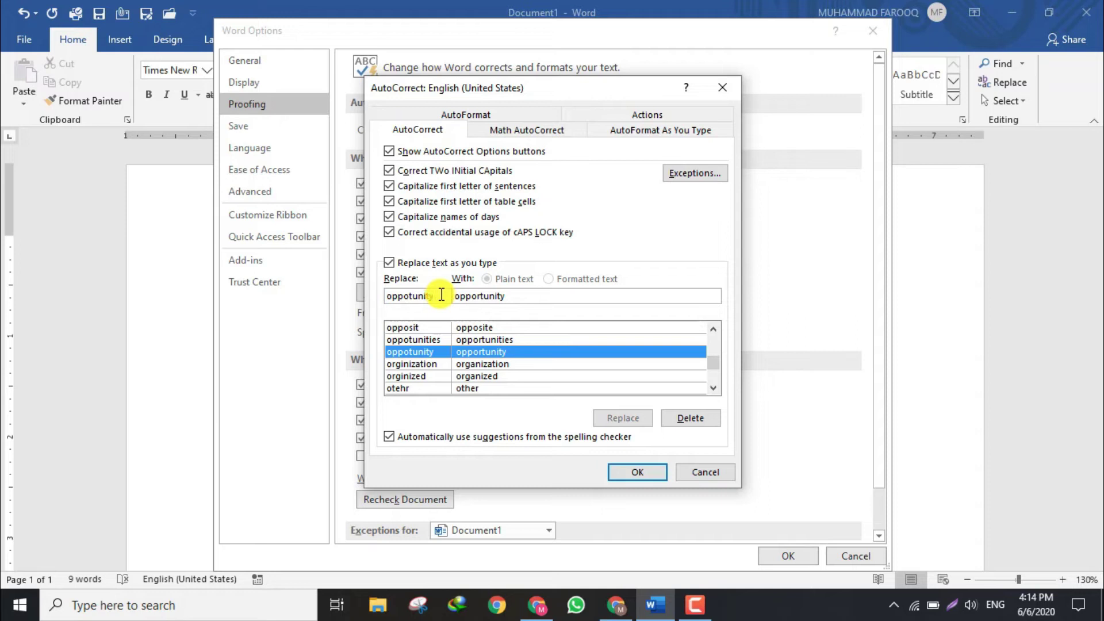
{"action": "left_click_drag", "start_coordinate": [441, 295], "coordinate": [382, 297]}
{"action": "left_click", "coordinate": [438, 298]}
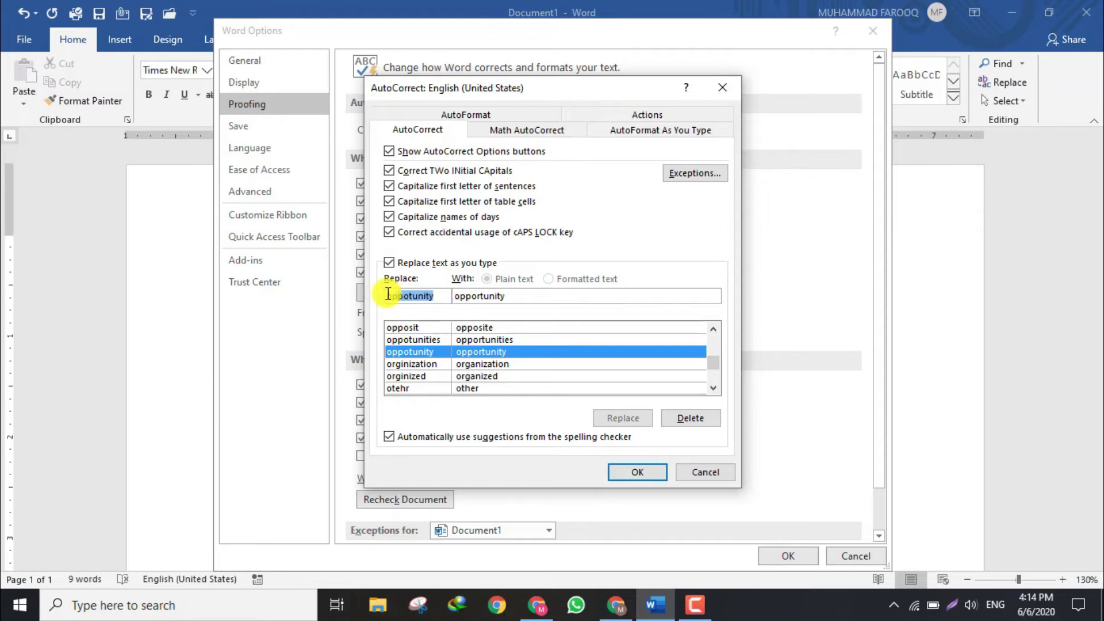
Highlight the correction 'opportunity' in the With box, then close AutoCorrect with OK
{"action": "left_click", "coordinate": [509, 294]}
{"action": "left_click_drag", "start_coordinate": [509, 294], "coordinate": [452, 297]}
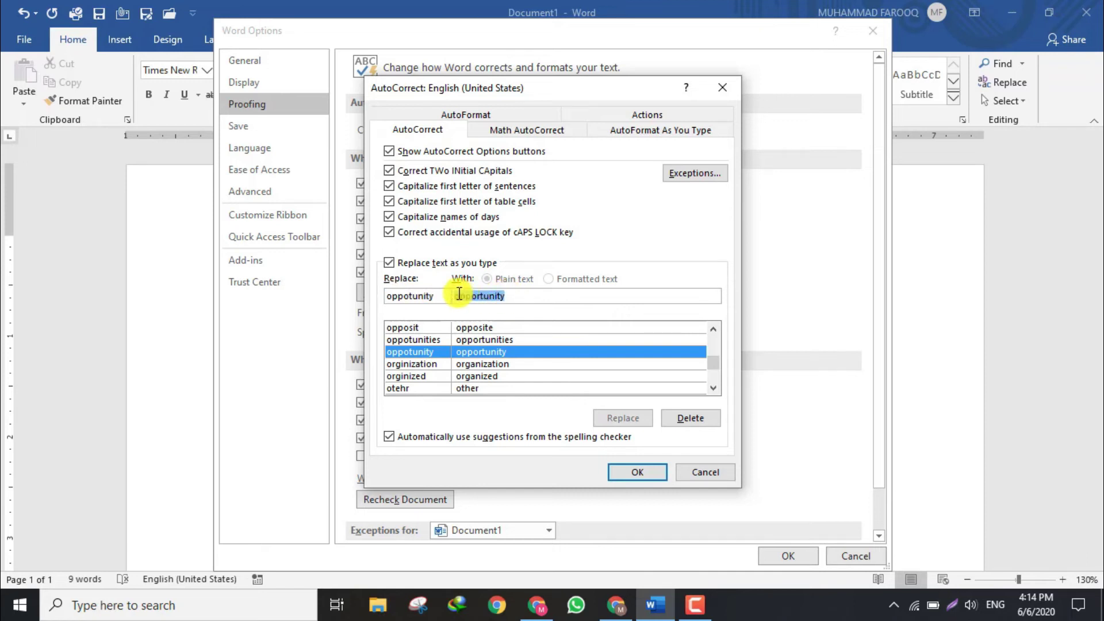
{"action": "left_click", "coordinate": [436, 297]}
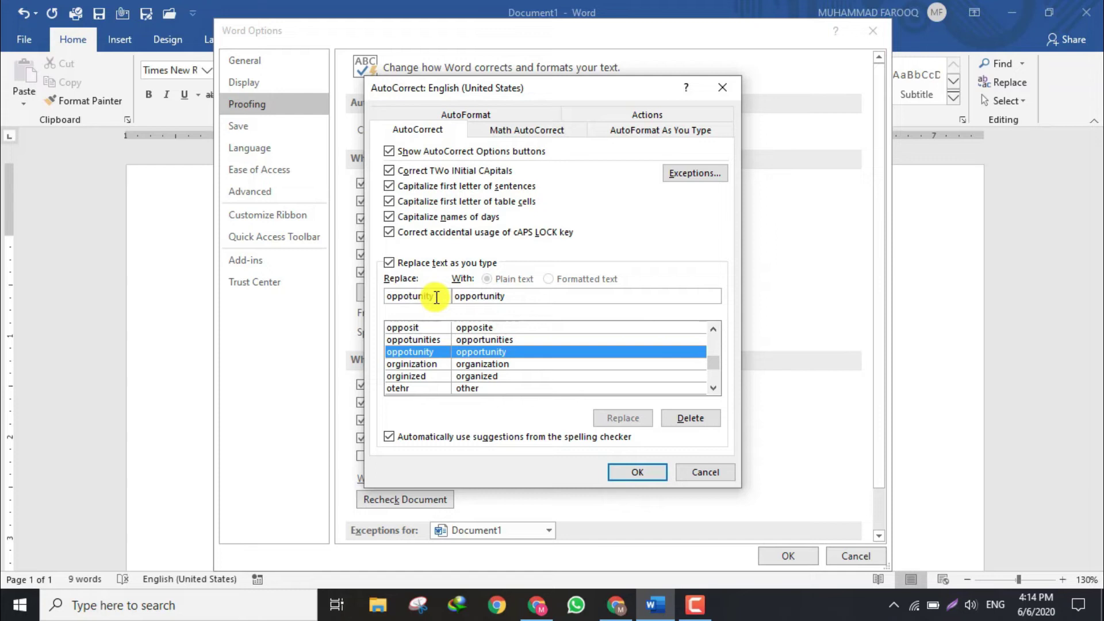
{"action": "left_click_drag", "start_coordinate": [437, 298], "coordinate": [384, 297]}
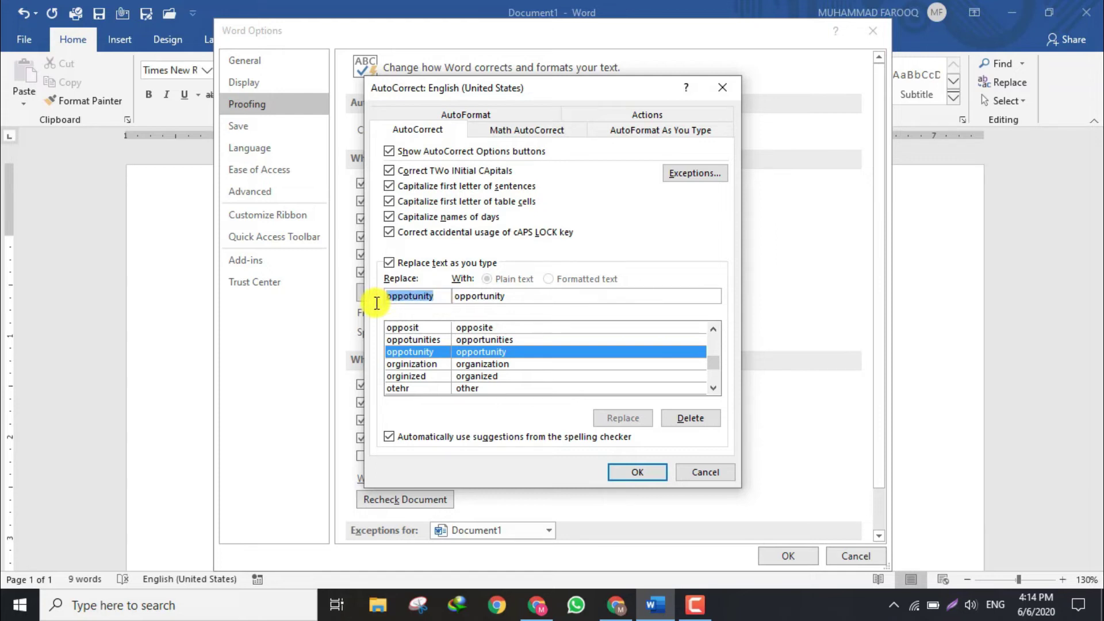
{"action": "left_click", "coordinate": [437, 296]}
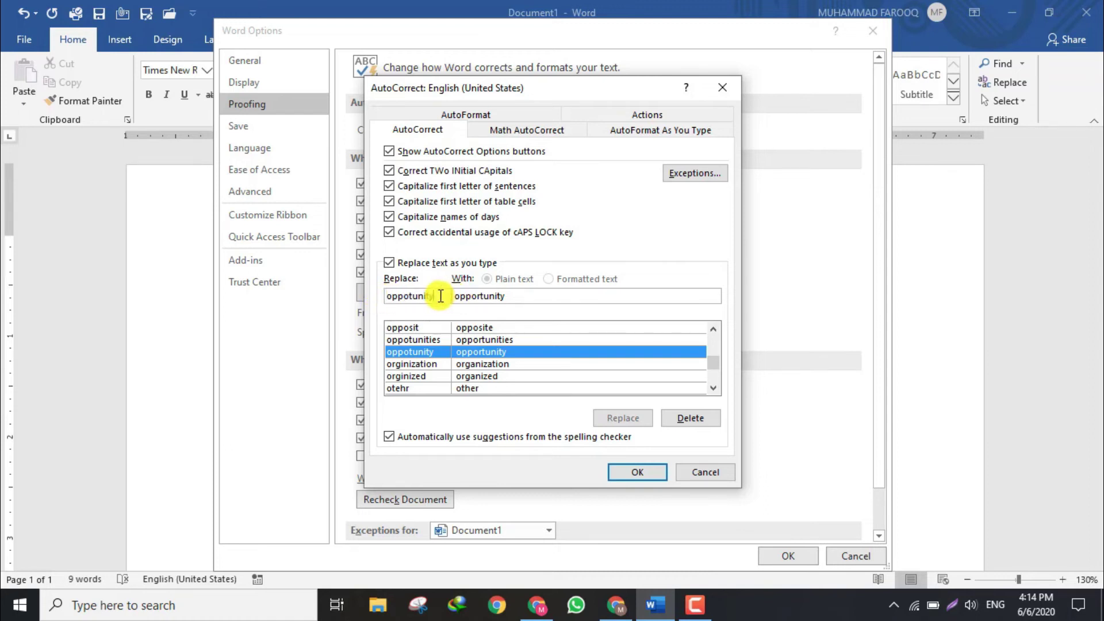
{"action": "left_click_drag", "start_coordinate": [521, 297], "coordinate": [454, 297]}
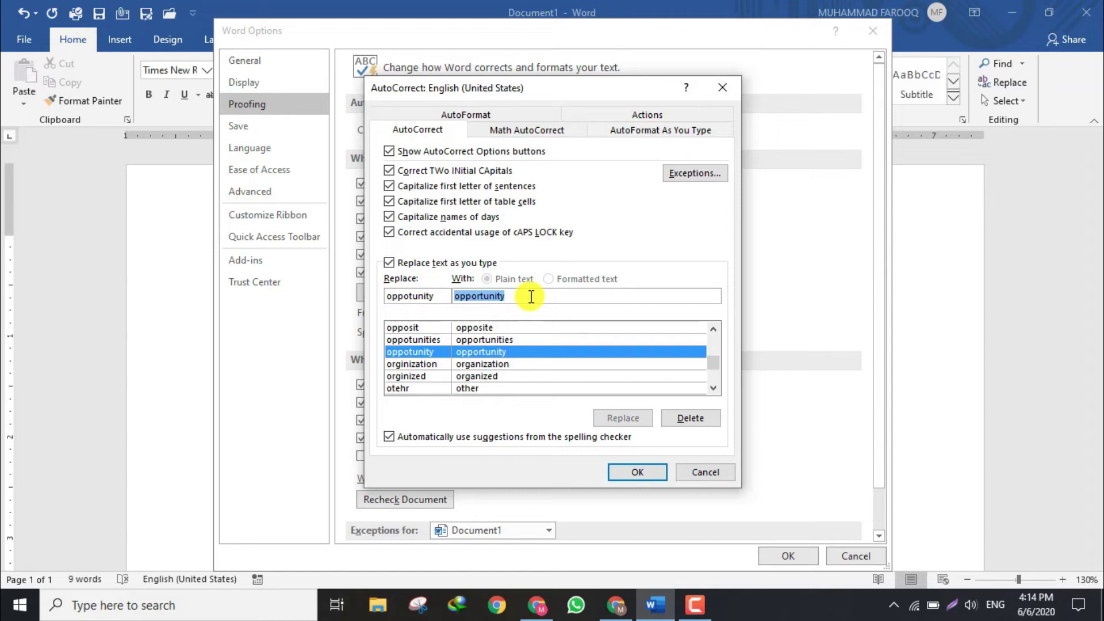
{"action": "left_click", "coordinate": [640, 472]}
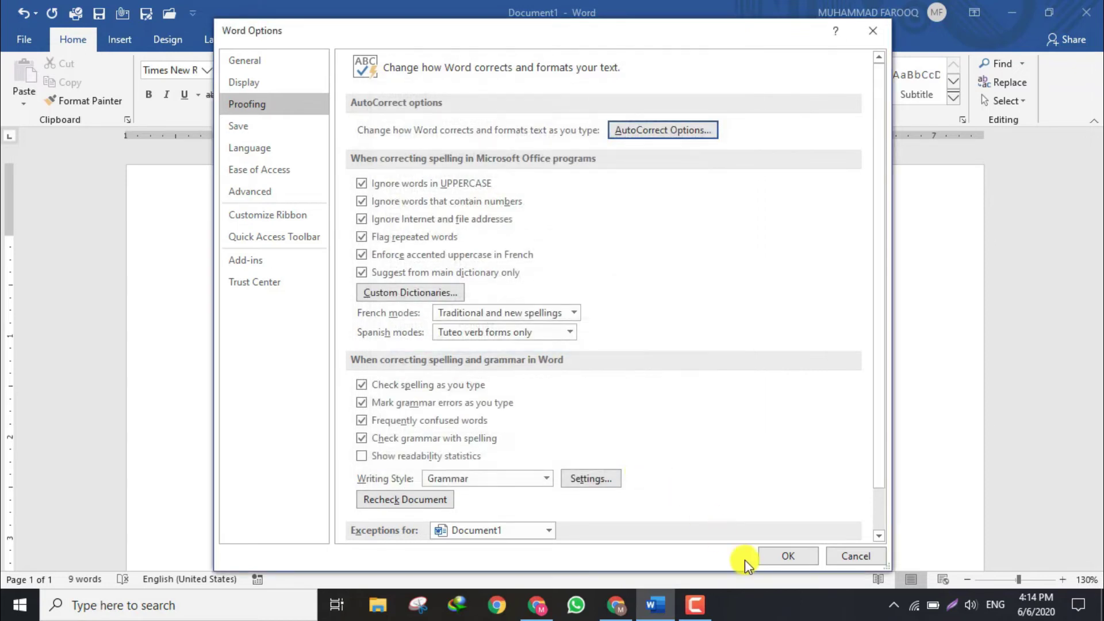
Close Word Options and retype the misspelled line as 'opportunity', ending the line
{"action": "left_click", "coordinate": [784, 554]}
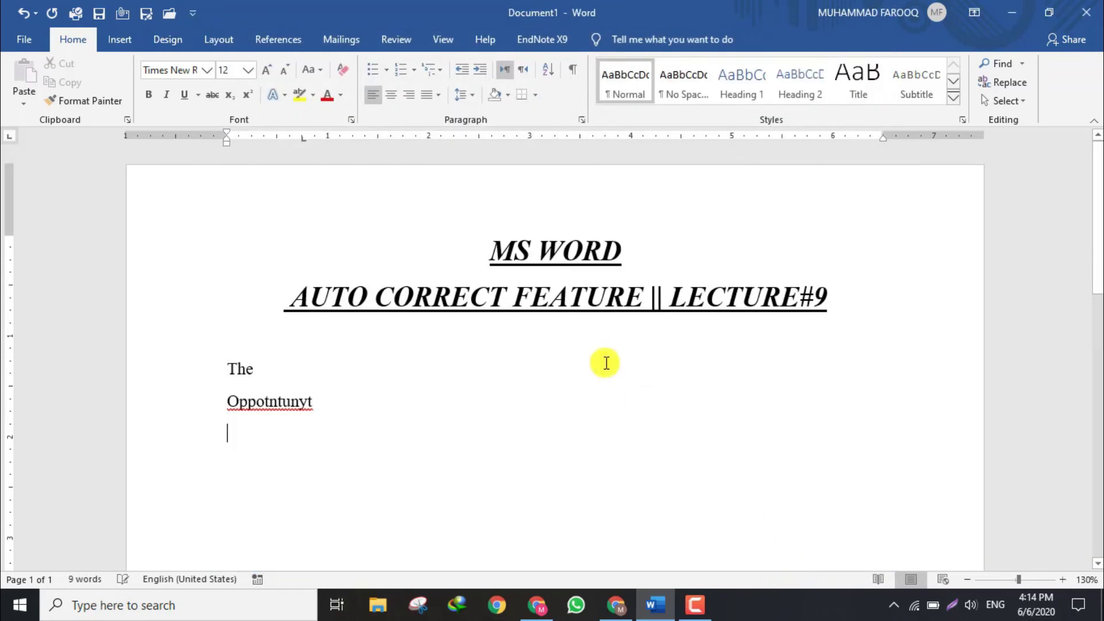
{"action": "left_click", "coordinate": [169, 402]}
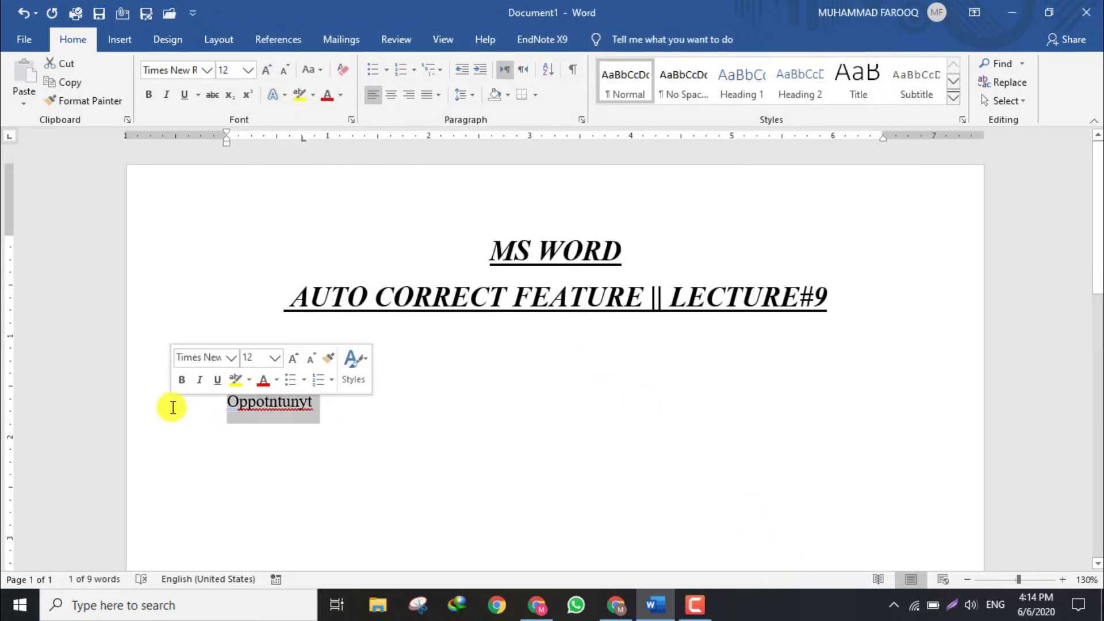
{"action": "type", "text": "opportunity"}
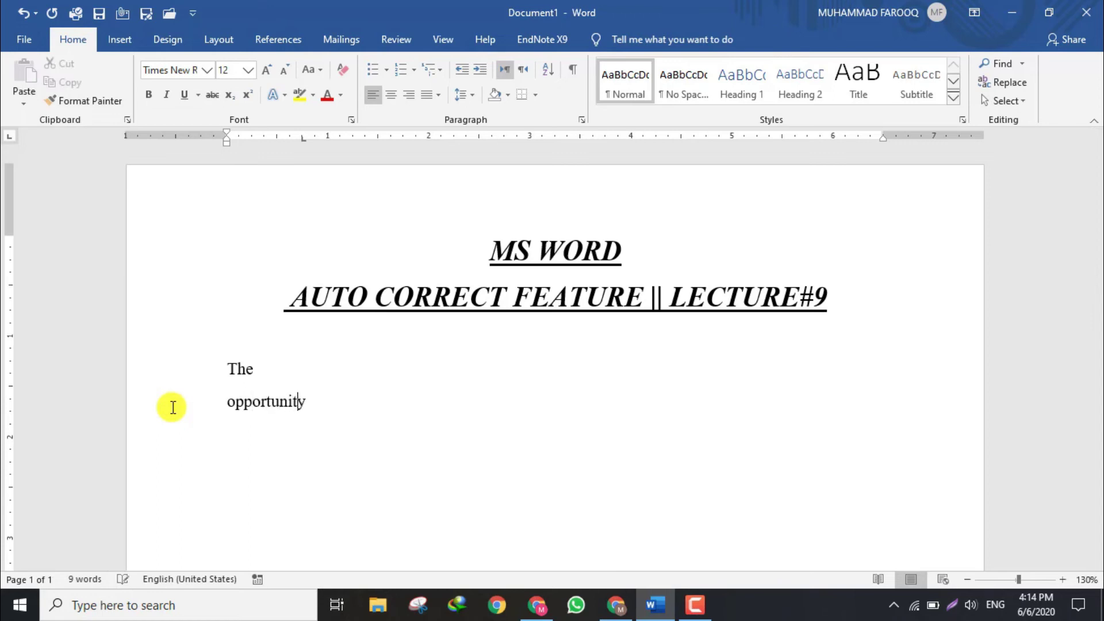
{"action": "key", "text": "Return"}
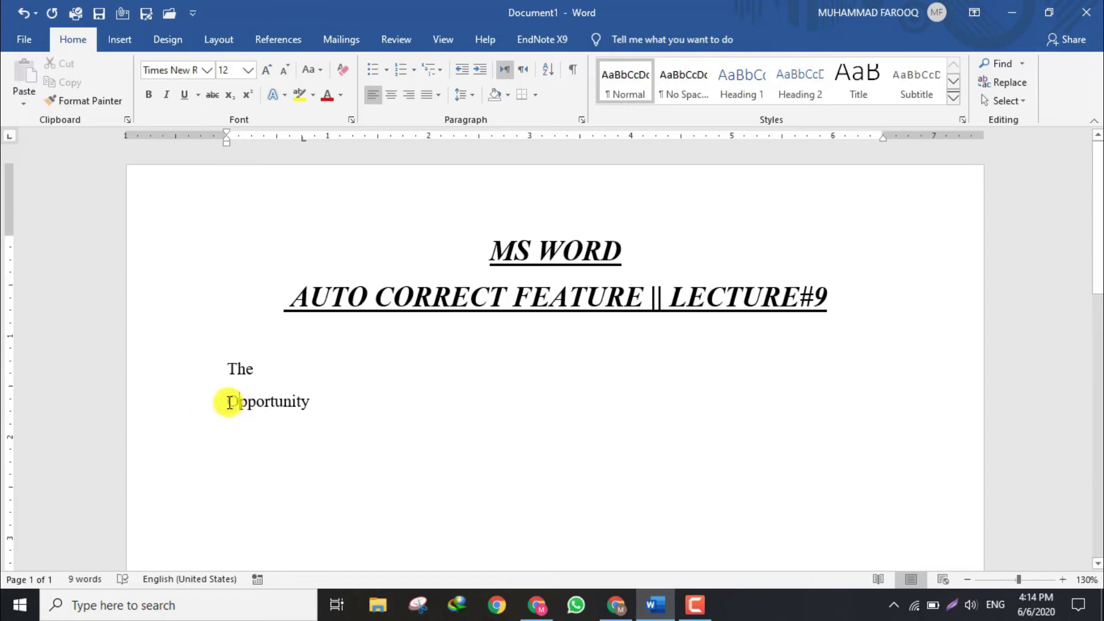
Check the capital O of Opportunity, then type 'opprotnutiy' on a new line below
{"action": "left_click_drag", "start_coordinate": [228, 402], "coordinate": [238, 402]}
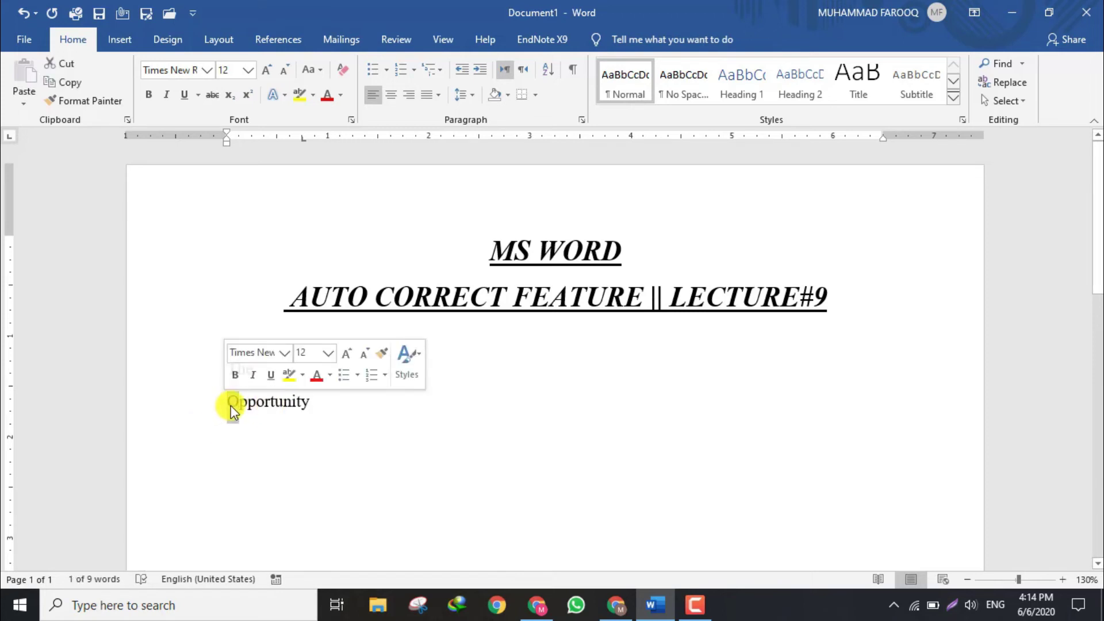
{"action": "left_click", "coordinate": [316, 399]}
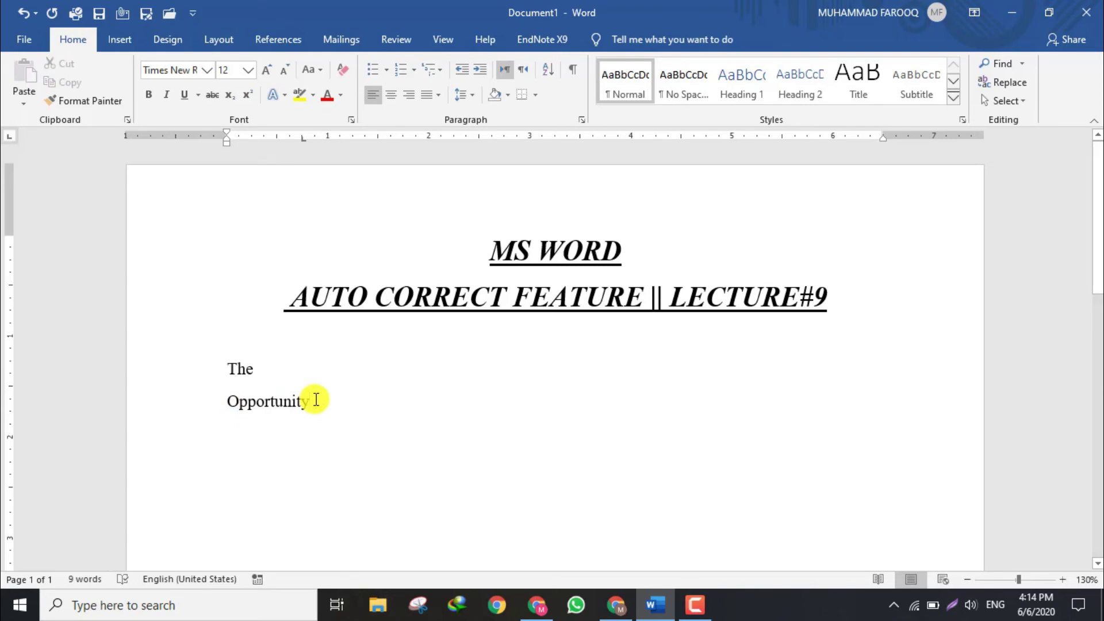
{"action": "key", "text": "Return"}
{"action": "type", "text": "opprot"}
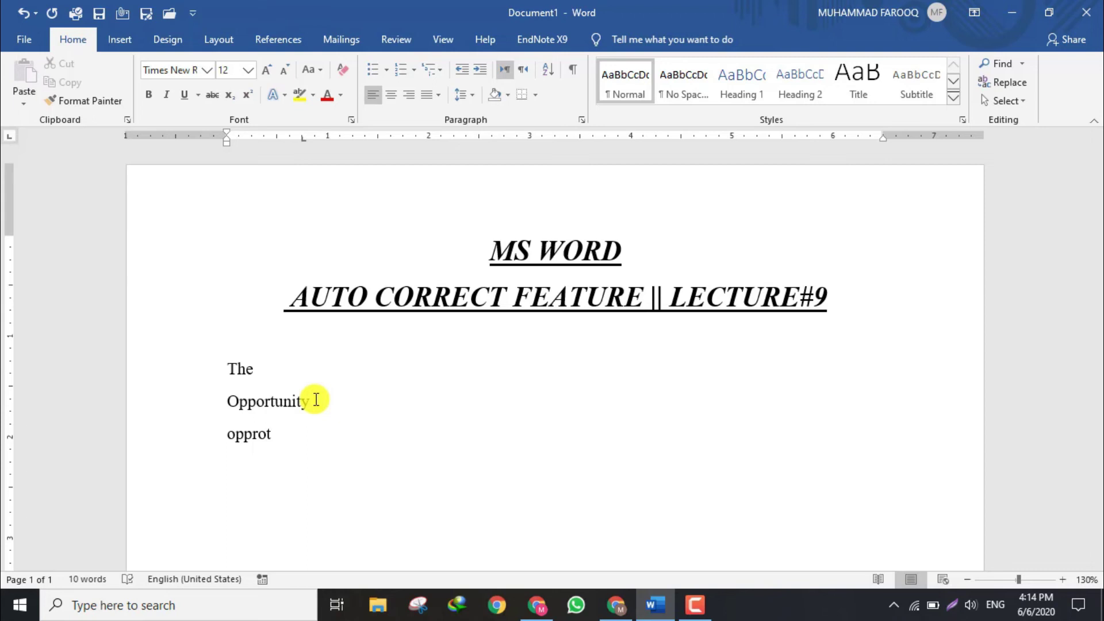
{"action": "type", "text": "nutiy"}
Replace 'Opprotnutiy' with 'opportuniyt' so it autocorrects to Opportunity, then type 'word' below
{"action": "key", "text": "Return"}
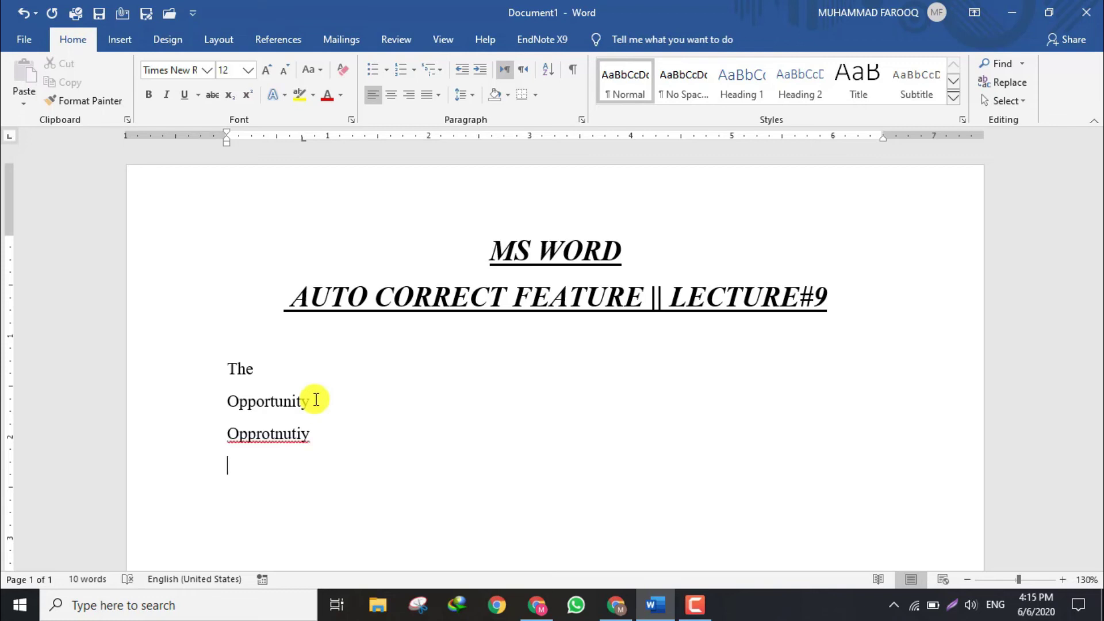
{"action": "left_click", "coordinate": [309, 434]}
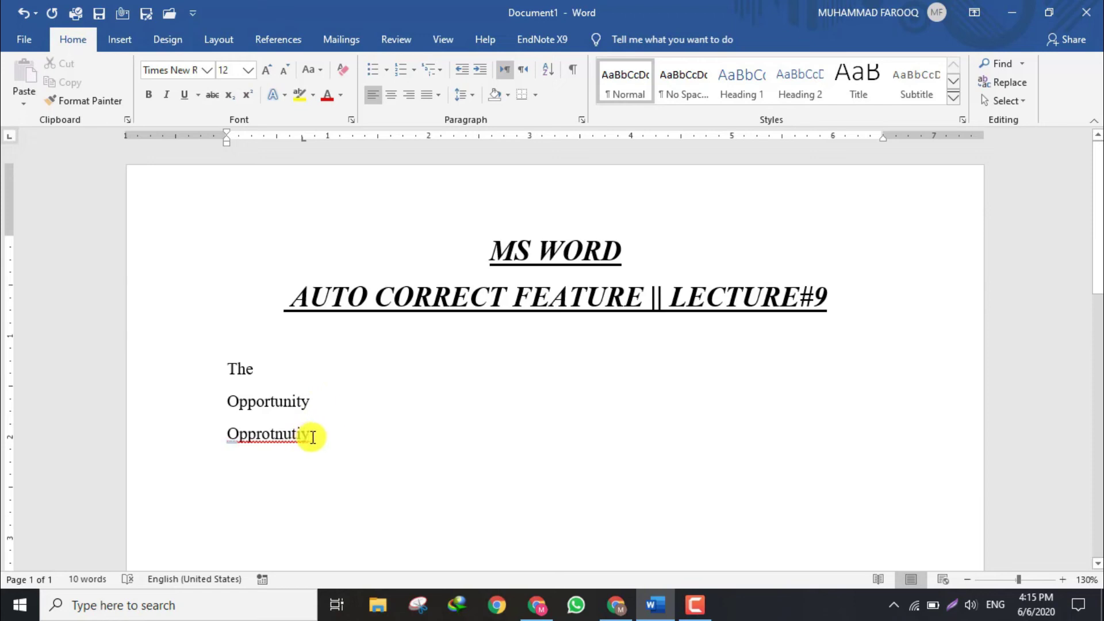
{"action": "double_click", "coordinate": [239, 442]}
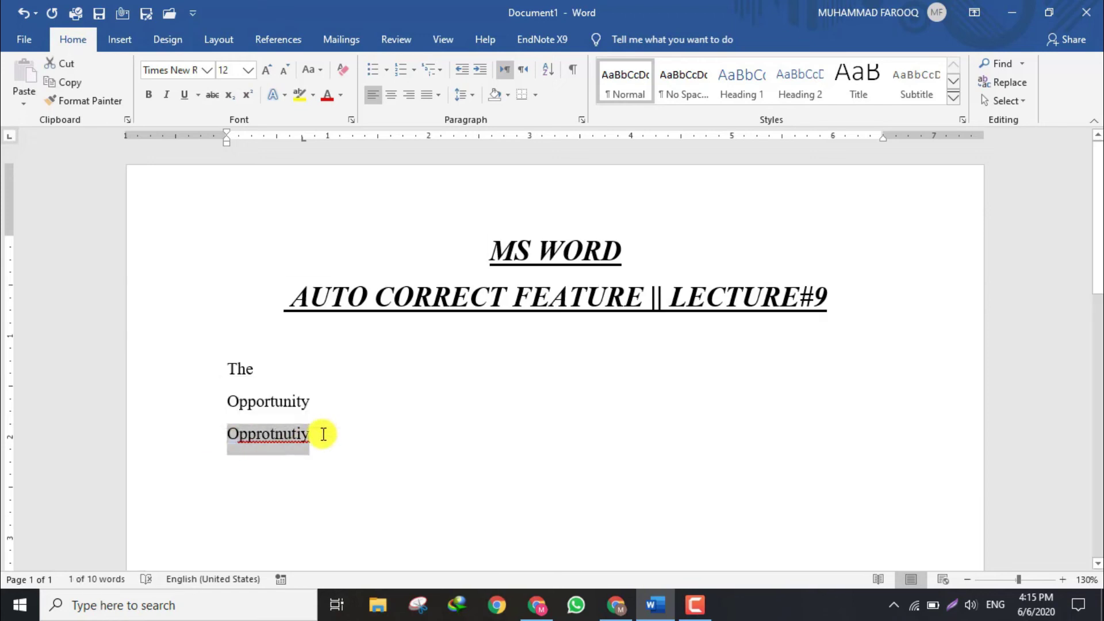
{"action": "left_click_drag", "start_coordinate": [323, 434], "coordinate": [208, 440]}
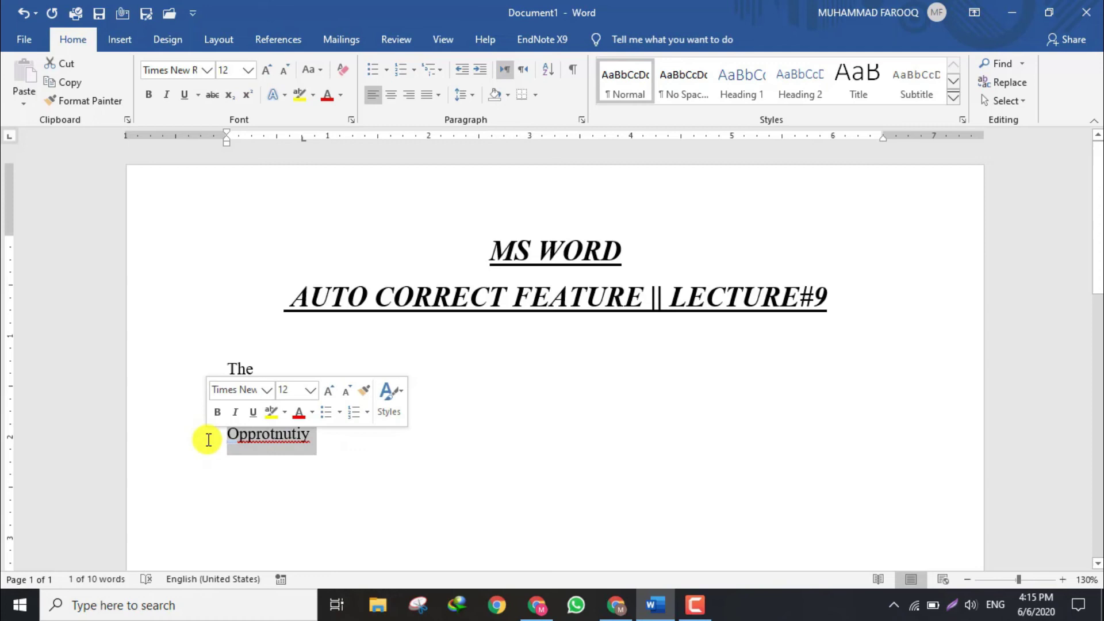
{"action": "type", "text": "opportuniyt"}
{"action": "key", "text": "Return"}
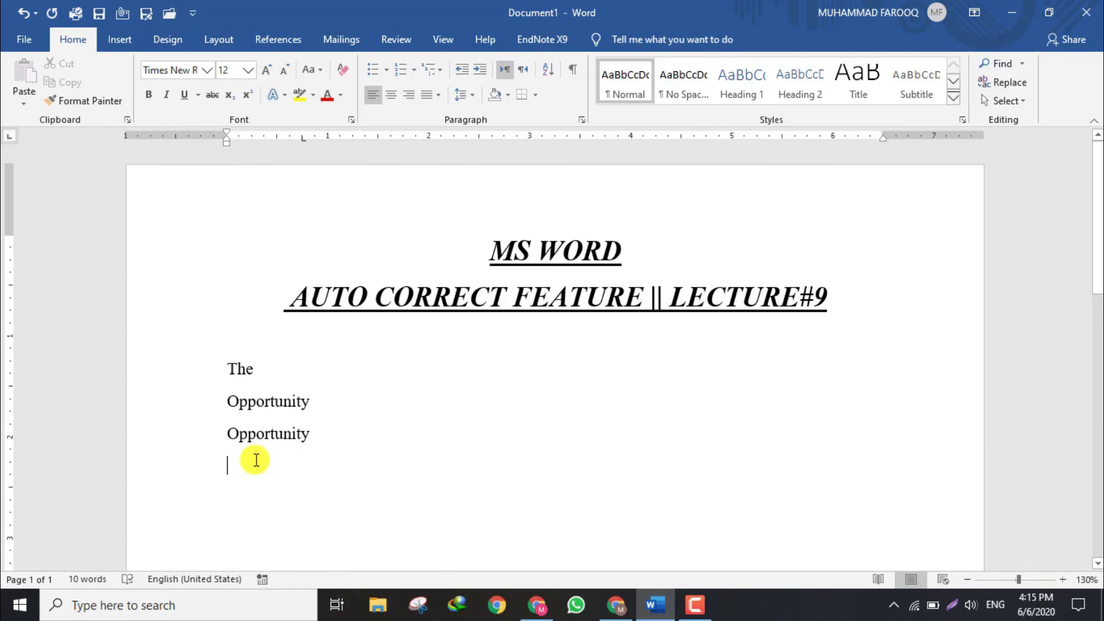
{"action": "type", "text": "wor"}
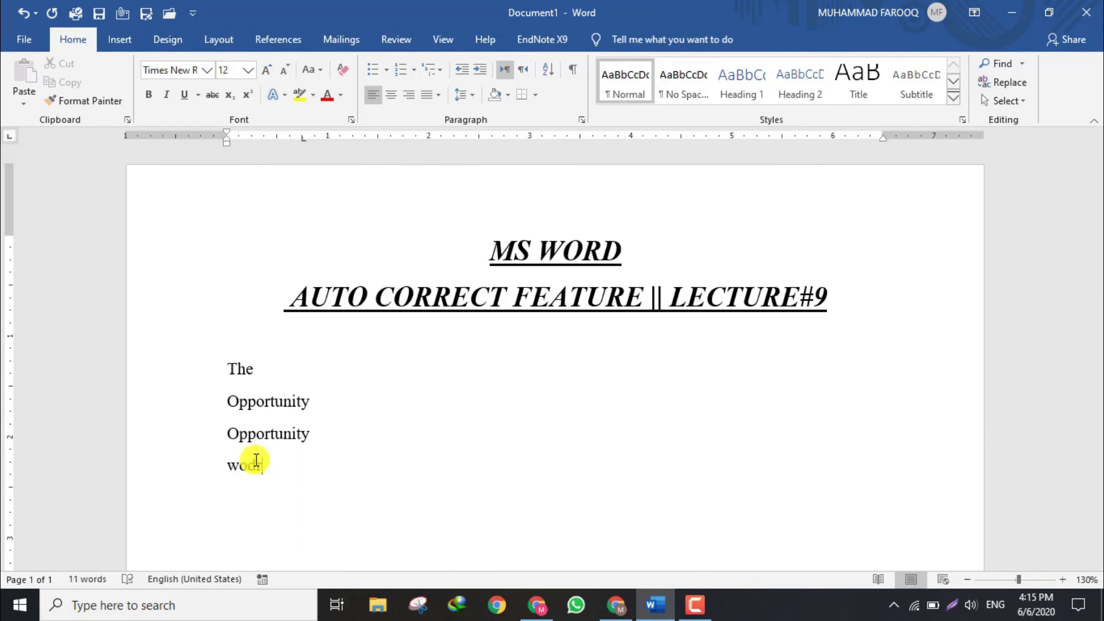
{"action": "type", "text": "d"}
{"action": "left_click", "coordinate": [20, 36]}
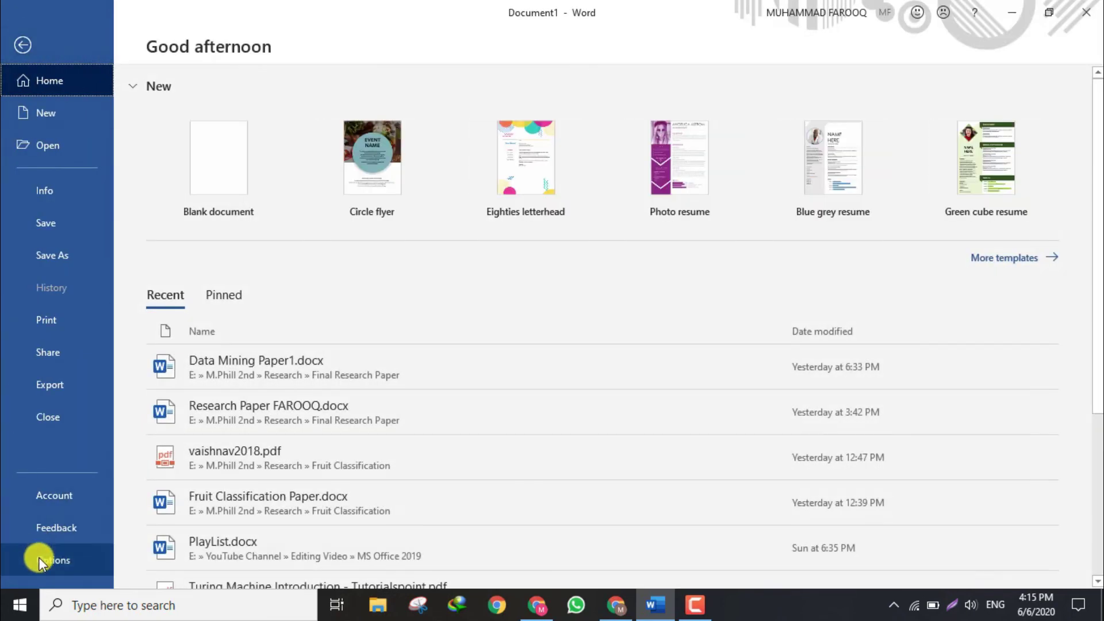
{"action": "left_click", "coordinate": [39, 560]}
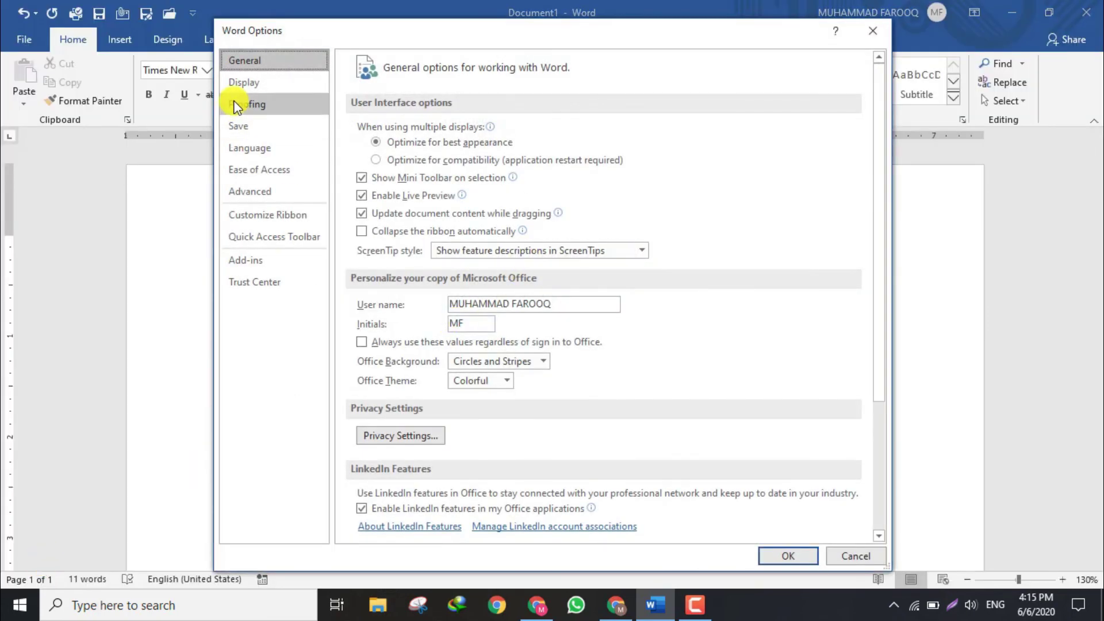
{"action": "left_click", "coordinate": [261, 104]}
{"action": "left_click", "coordinate": [655, 132]}
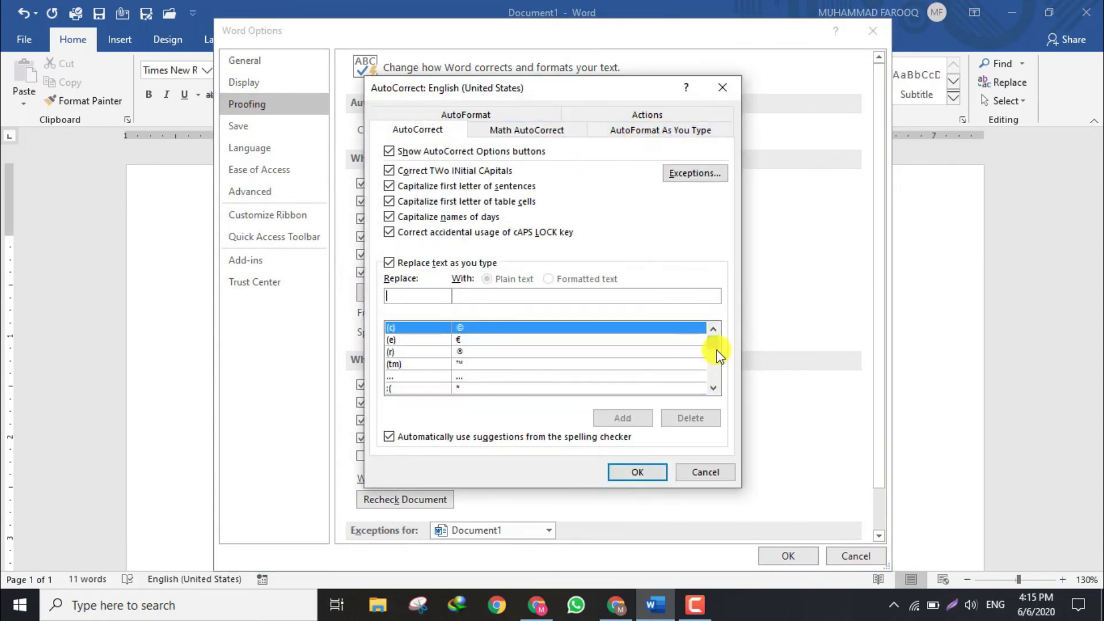
{"action": "left_click_drag", "start_coordinate": [716, 343], "coordinate": [715, 303]}
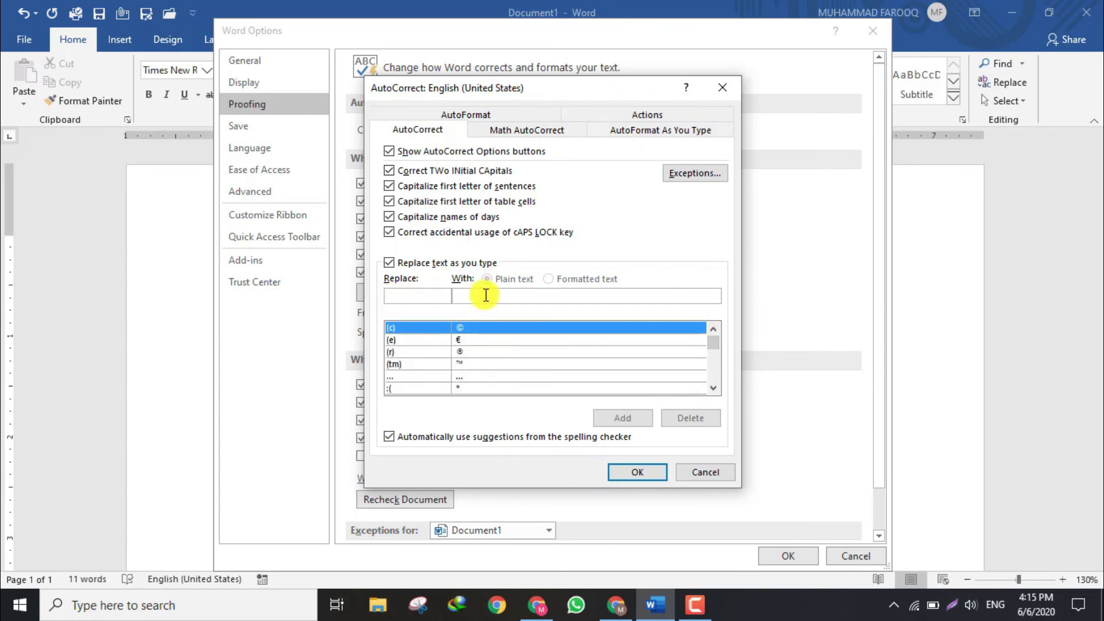
{"action": "left_click", "coordinate": [643, 470]}
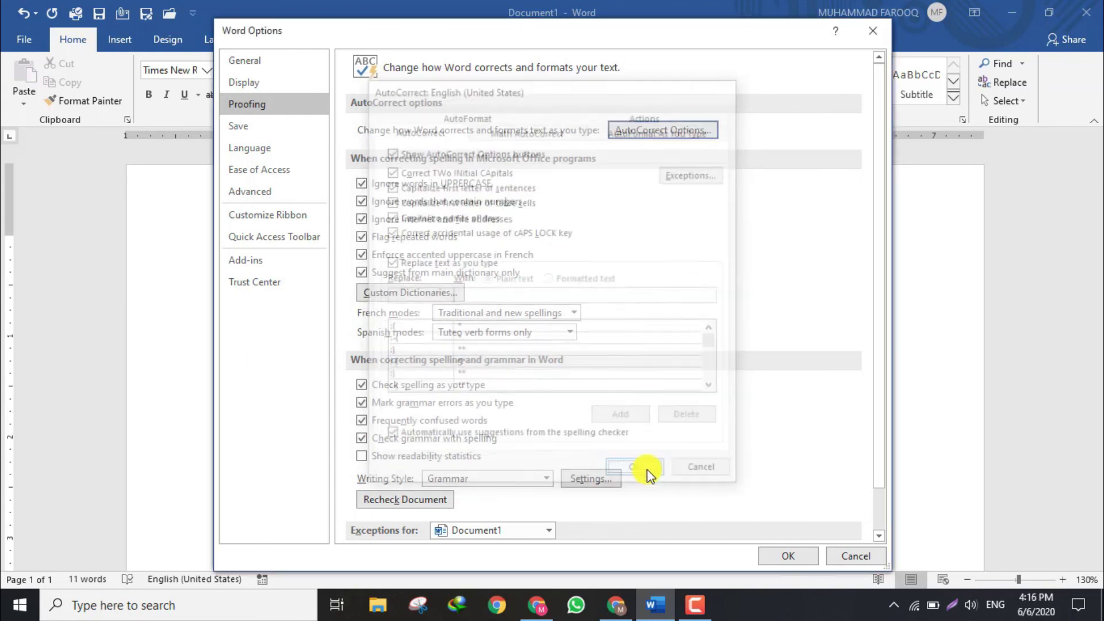
{"action": "left_click", "coordinate": [796, 555]}
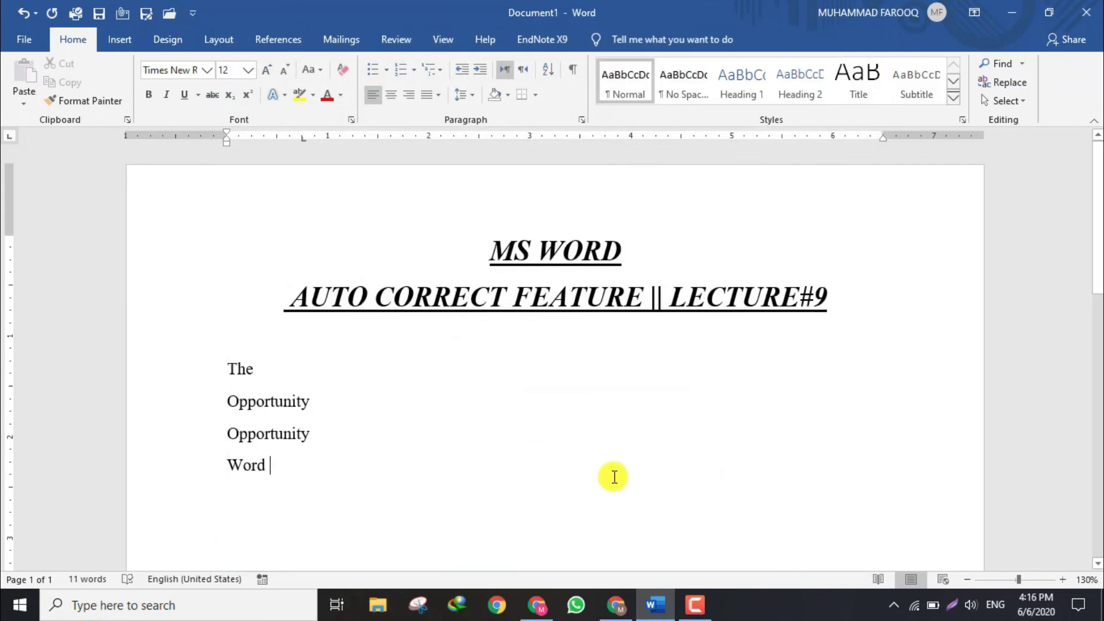